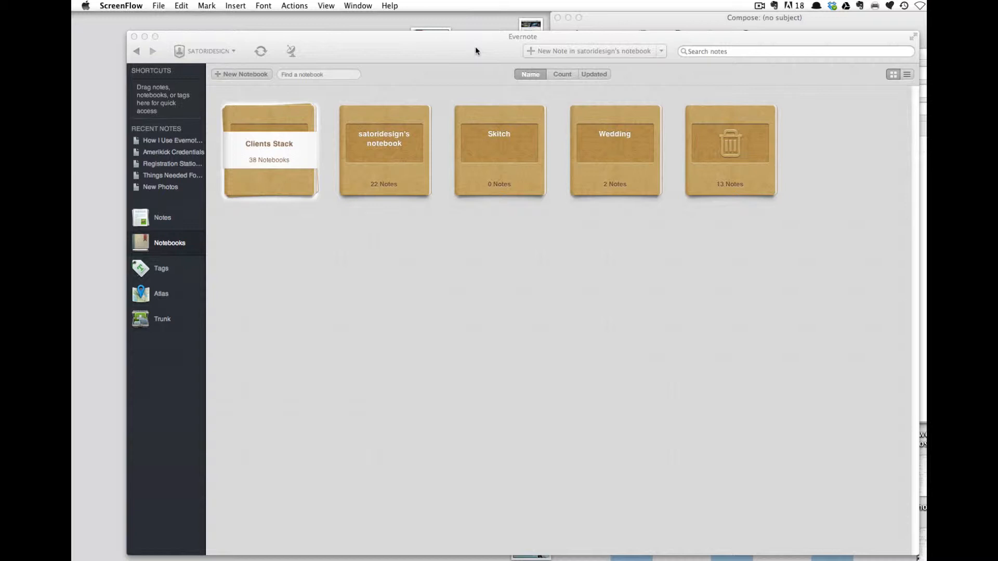
Create a new notebook, keeping the suggested name
drag(466, 43, 475, 46)
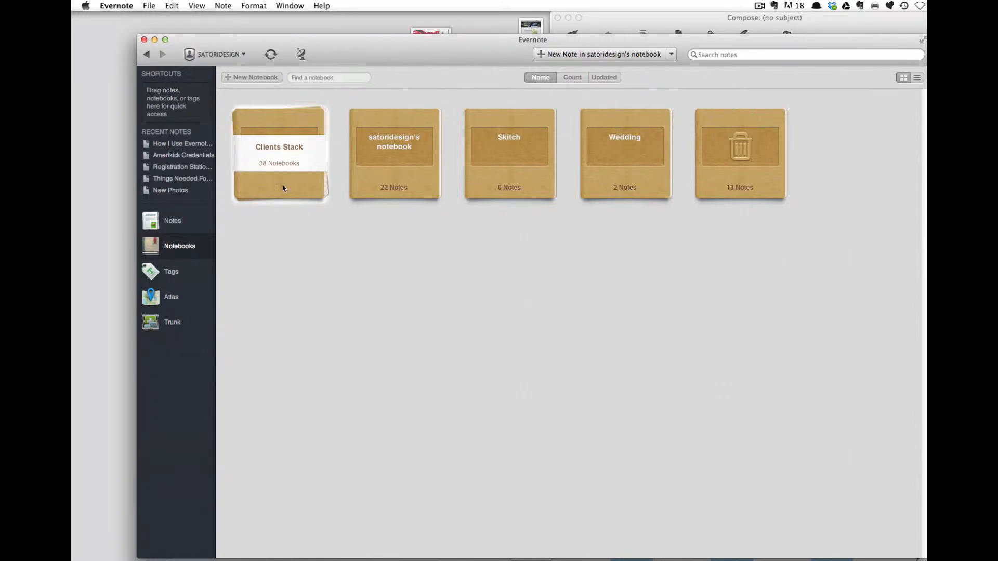
click(263, 77)
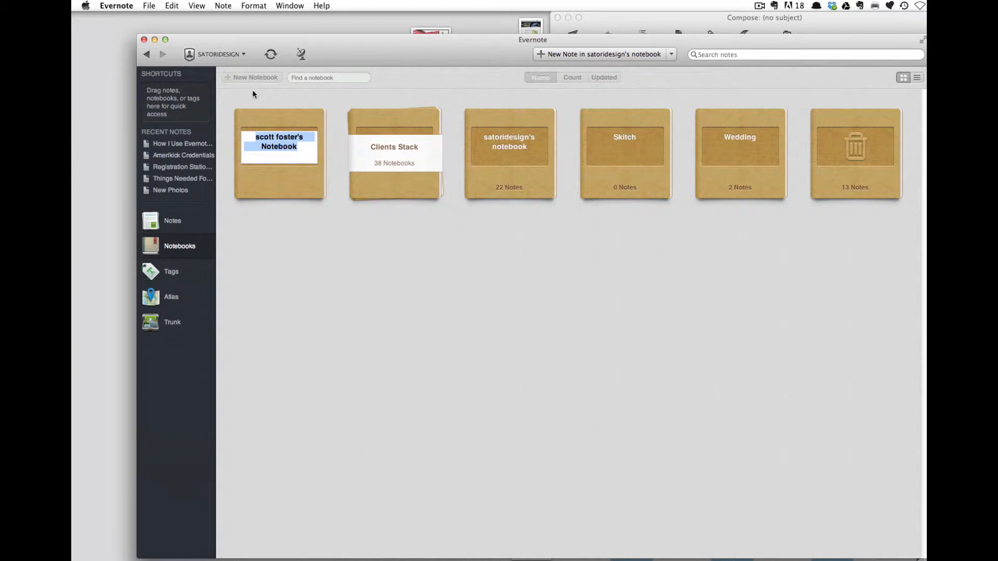
key(Return)
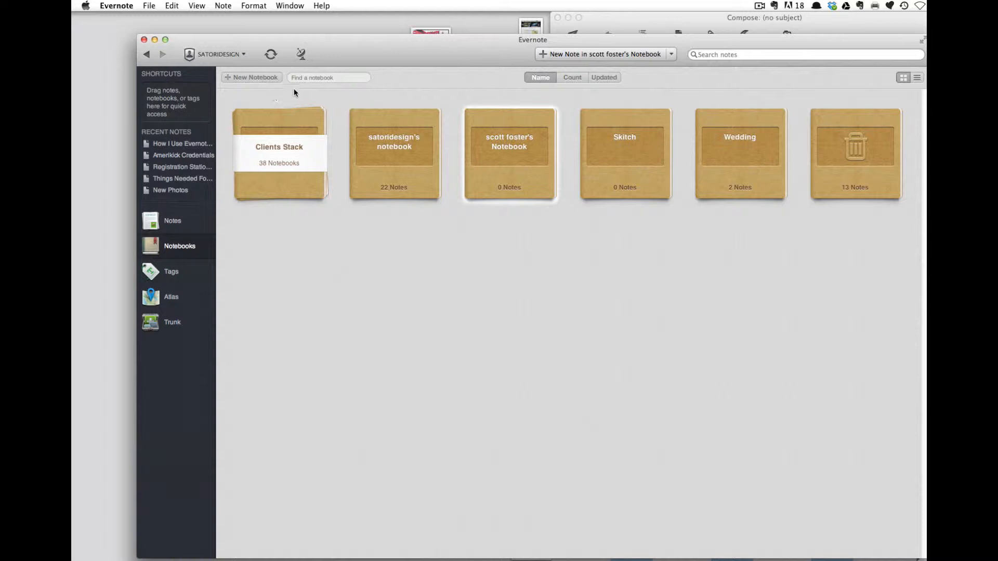
drag(380, 54, 364, 51)
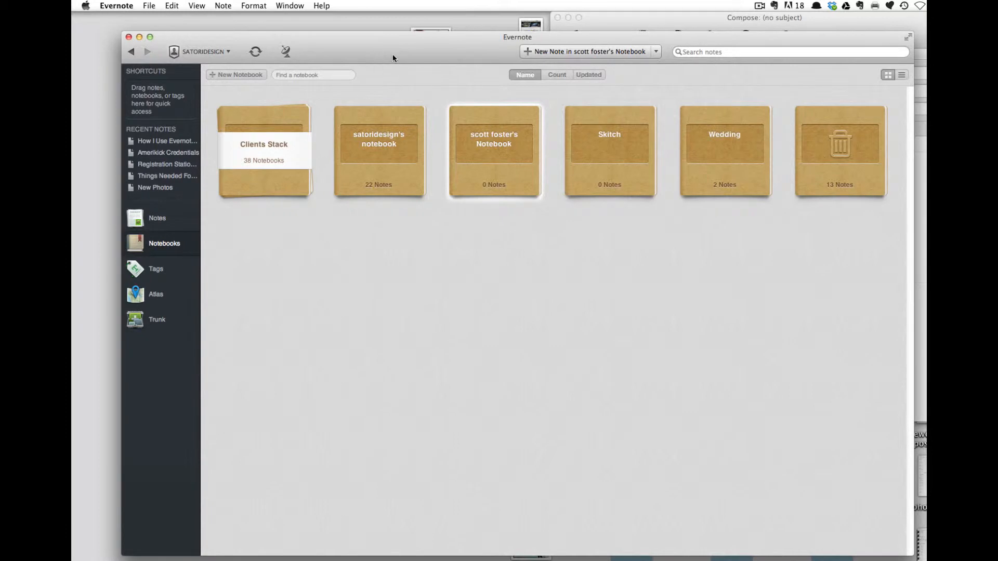
drag(394, 58, 403, 59)
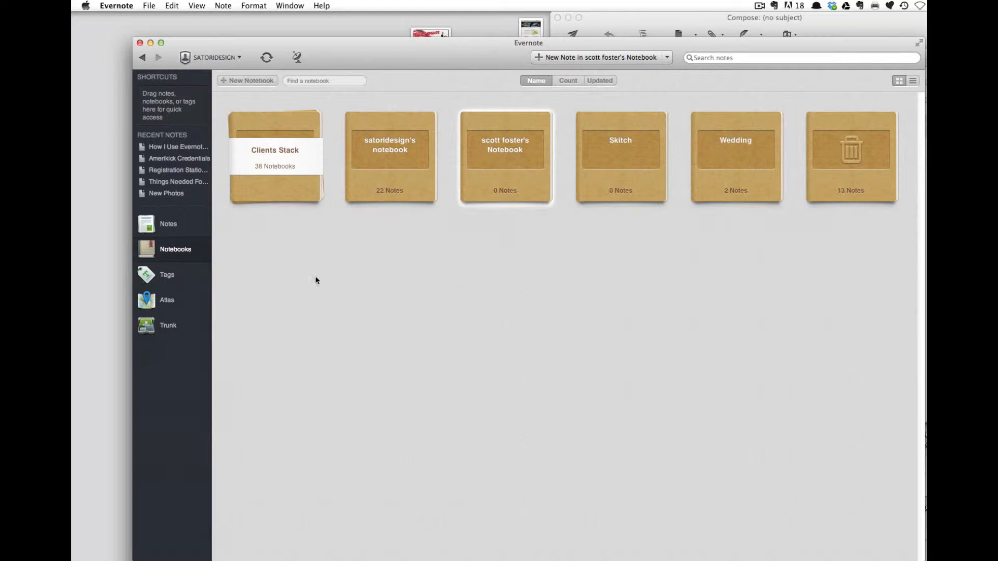
click(381, 173)
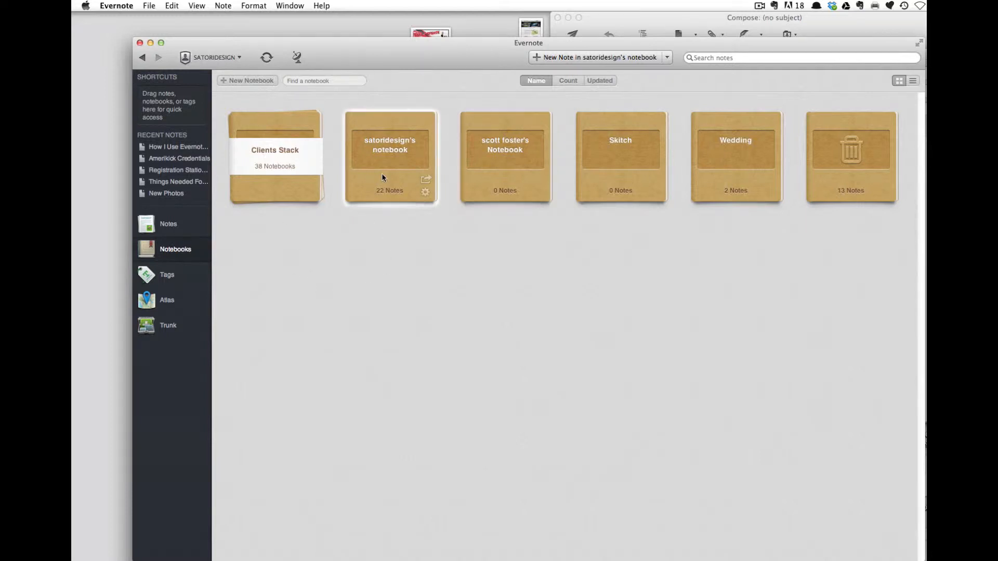
click(505, 191)
click(602, 187)
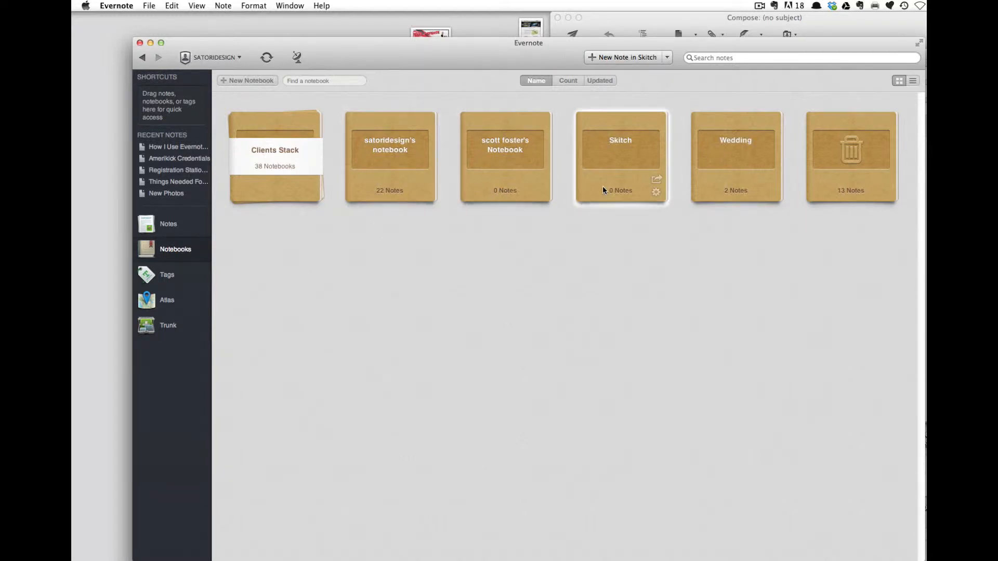
Browse the client notebooks inside Clients Stack and close the stack again
click(298, 161)
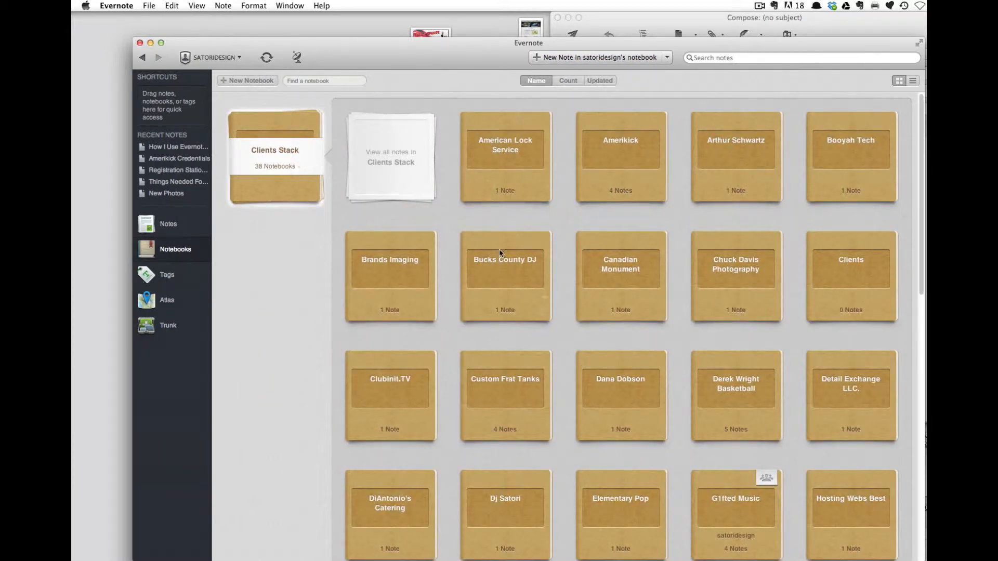
scroll(496, 257, down, 6)
scroll(495, 258, down, 10)
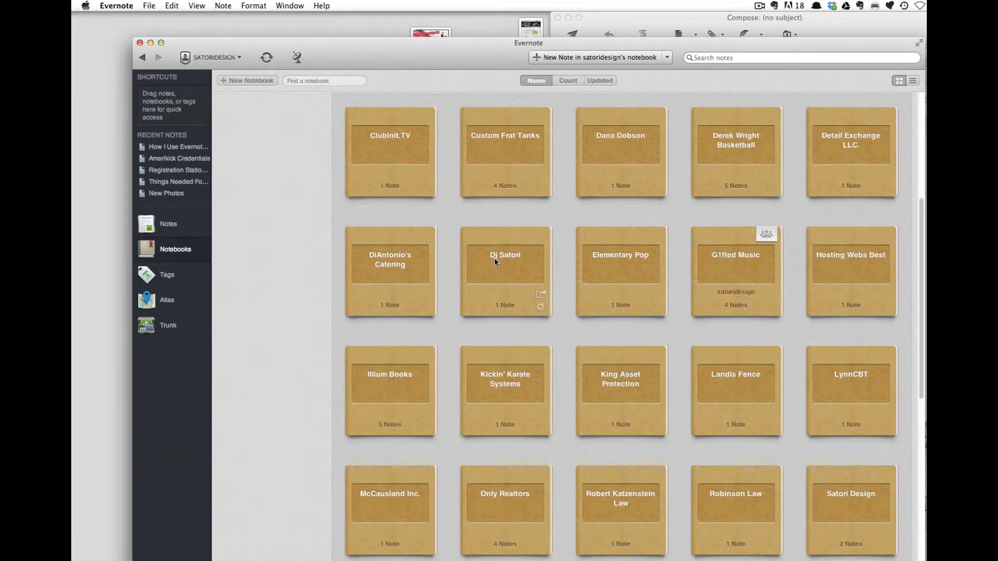
scroll(493, 257, up, 15)
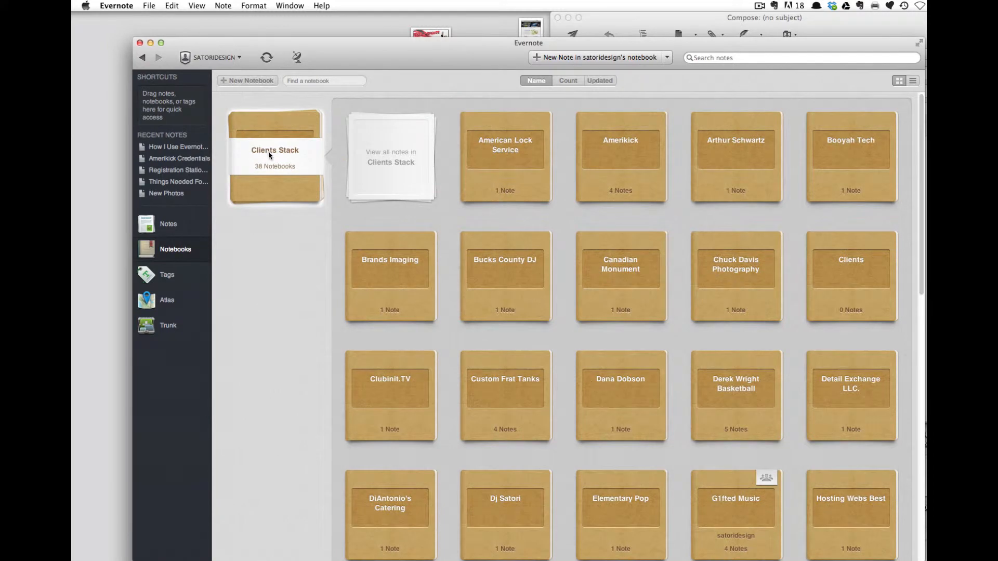
click(271, 152)
click(306, 165)
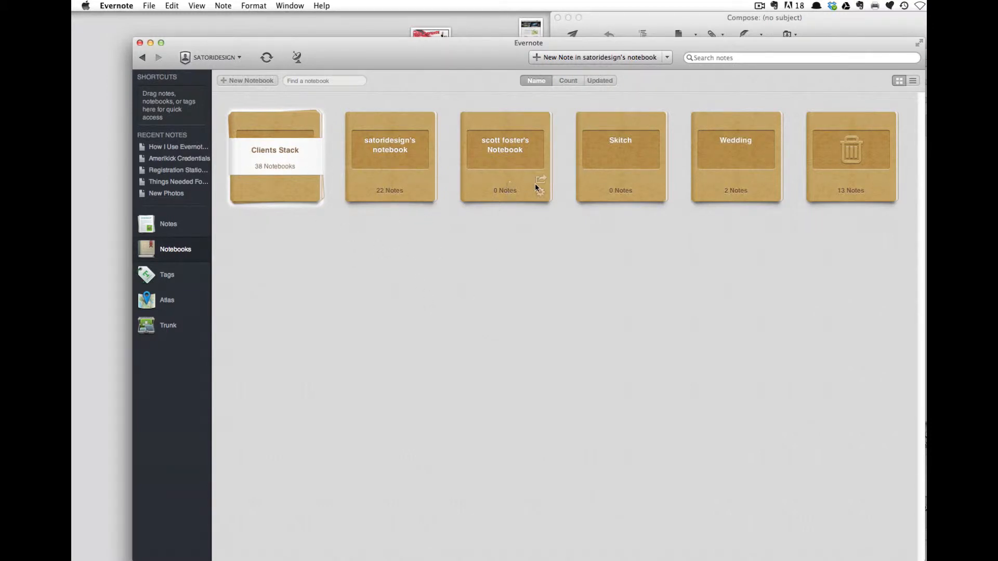
Create a new note in satoridesign's notebook and title it "My New Note"
mouse_move(609, 188)
click(597, 58)
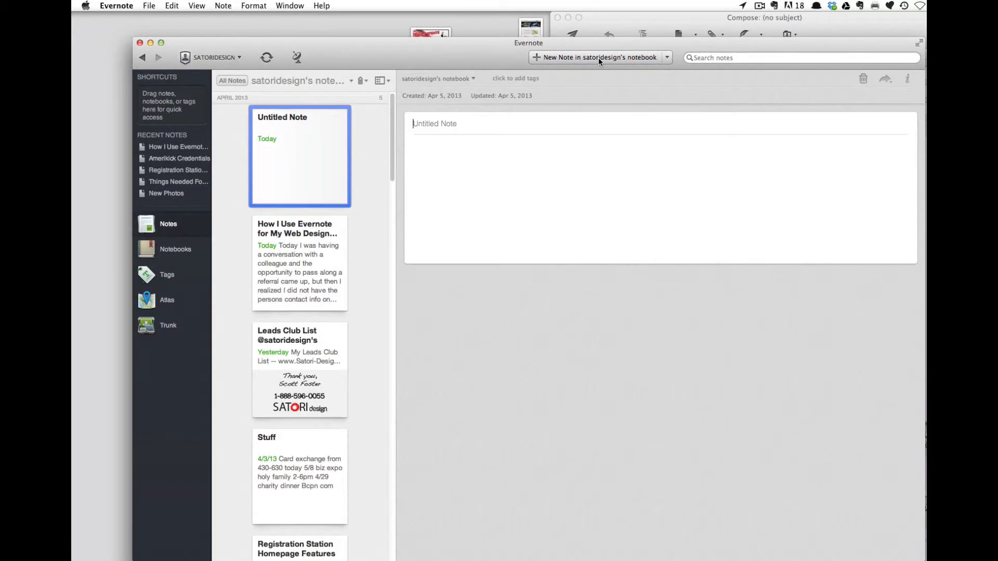
click(317, 240)
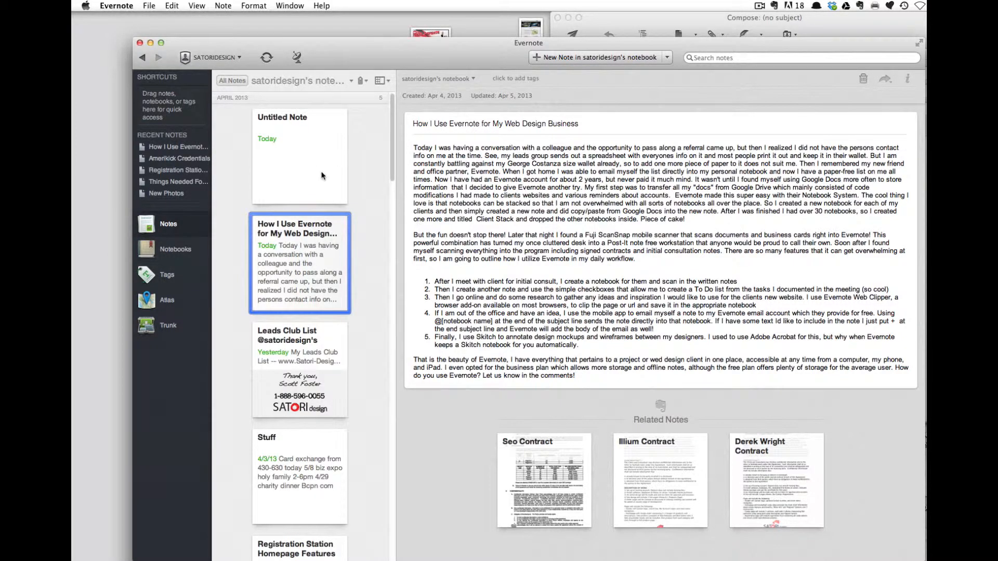
click(306, 170)
click(443, 123)
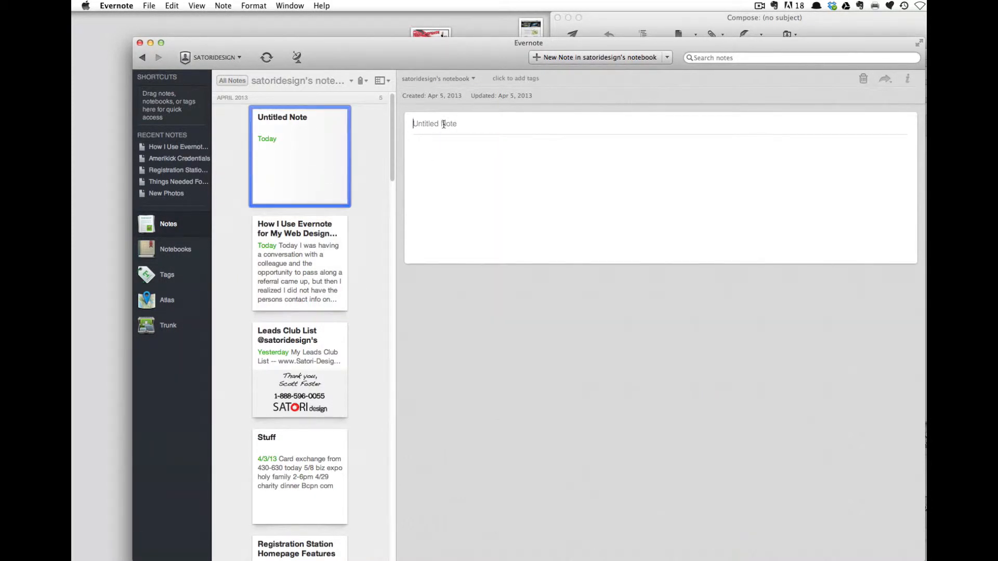
text(My New Note)
Try a bulleted list and a numbered list in the note's body, turning each one off again
click(435, 152)
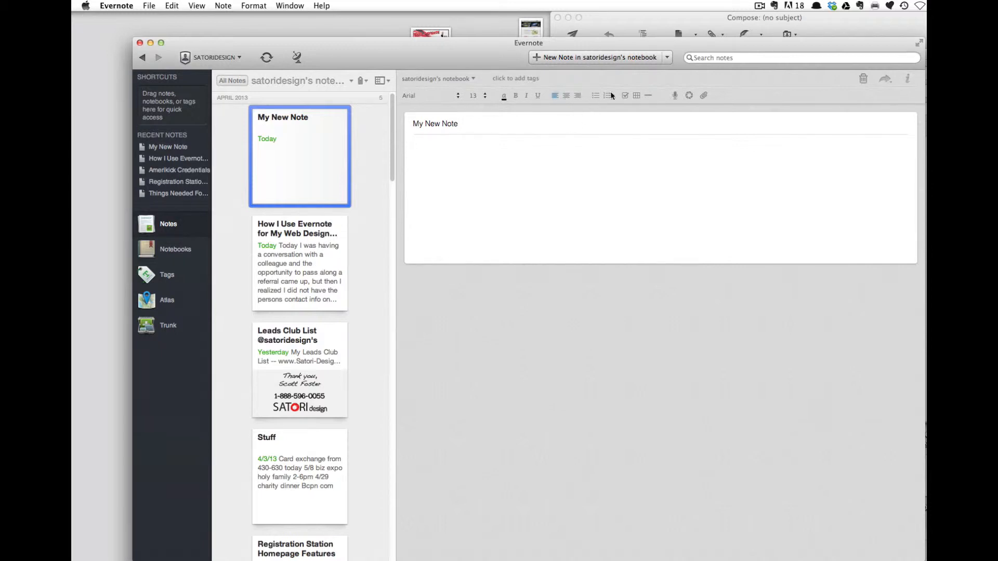
click(596, 95)
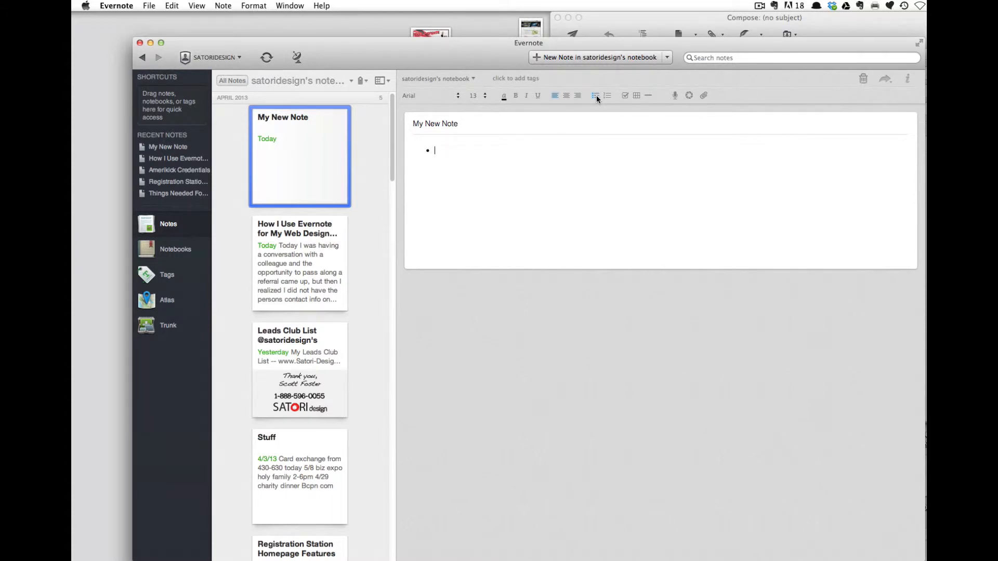
click(596, 96)
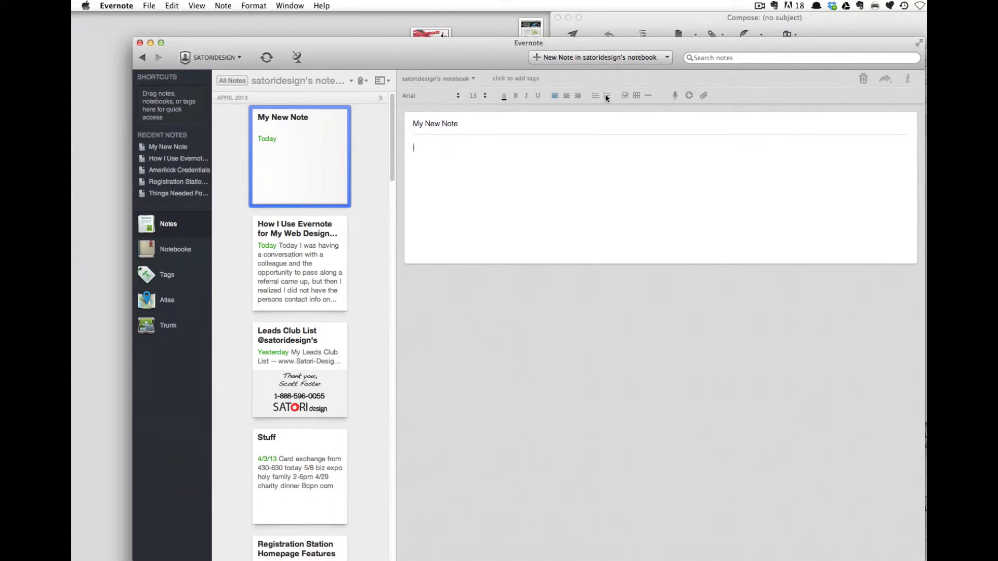
click(606, 97)
click(606, 96)
Add a checklist to the note's body with the items "Thing to do 1" and "thing"
click(625, 95)
click(625, 95)
key(BackSpace)
text(Thing to do 1)
key(Return)
text(thing)
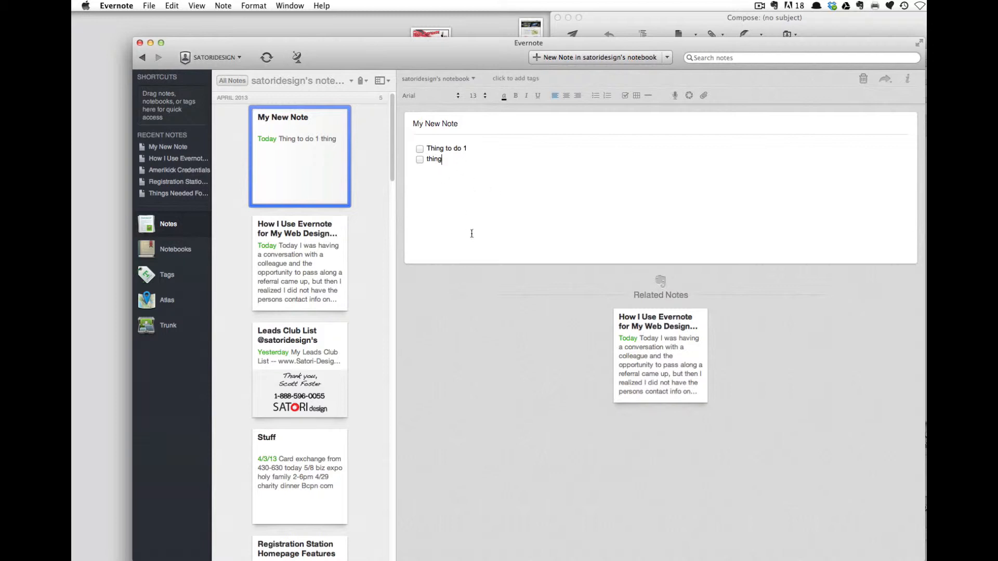
Tick both checklist items and delete the whole checklist from the note
click(419, 149)
click(419, 159)
drag(442, 159, 408, 150)
key(BackSpace)
Insert a table with 2 rows and 2 columns at 100% of the page width into the note
click(636, 96)
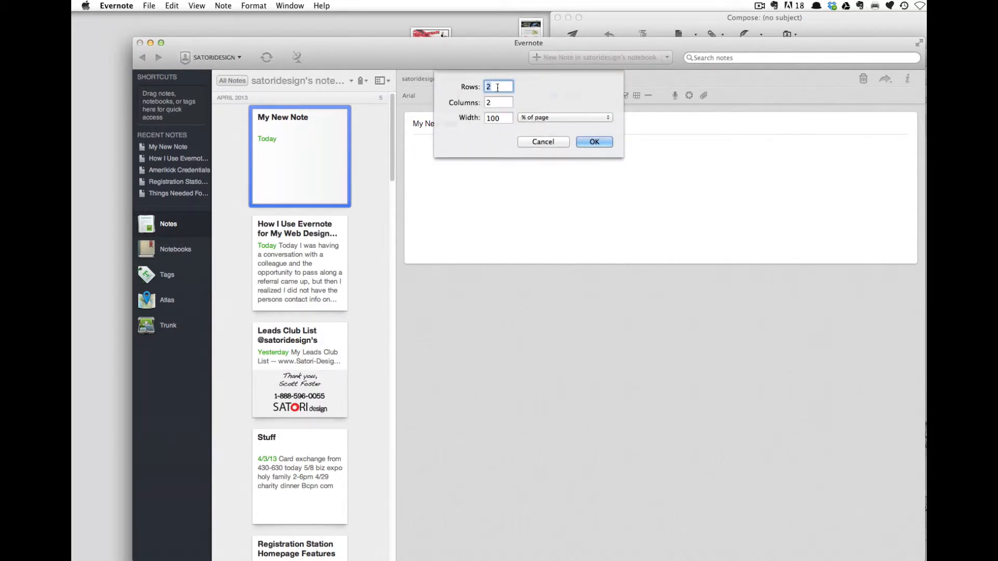
click(586, 145)
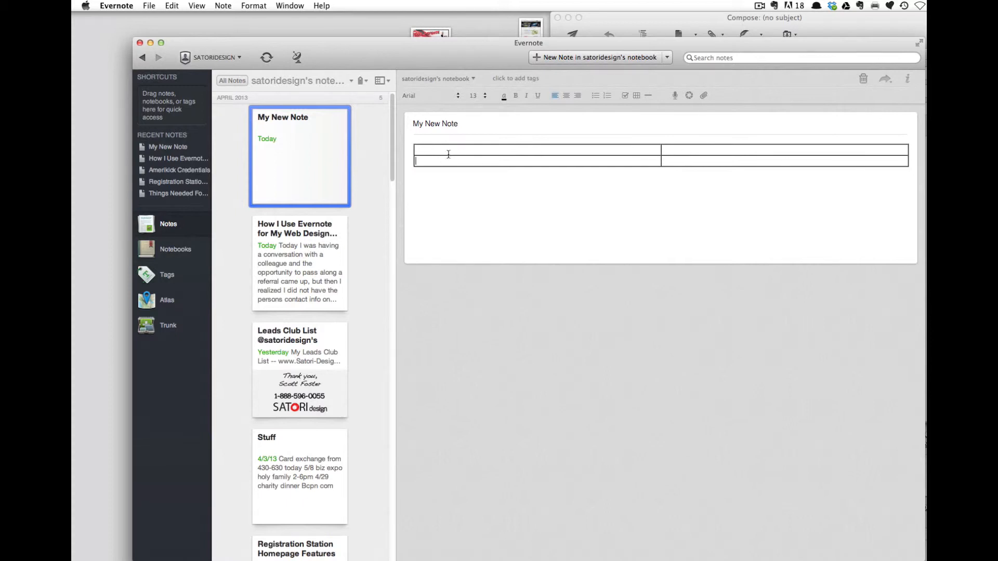
Look at the note's audio recorder and camera snapshot tool, closing each without capturing anything
click(675, 98)
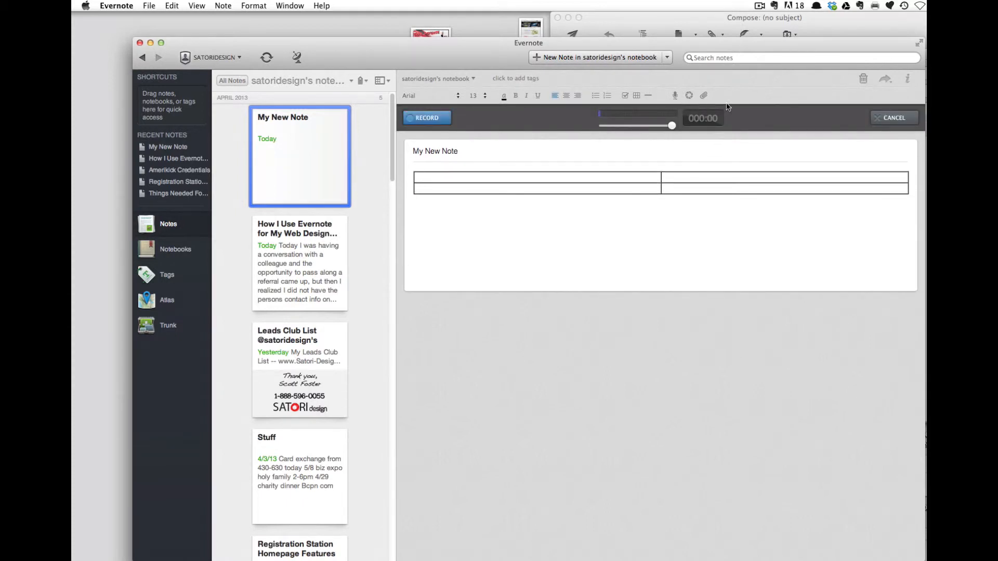
click(898, 120)
click(688, 96)
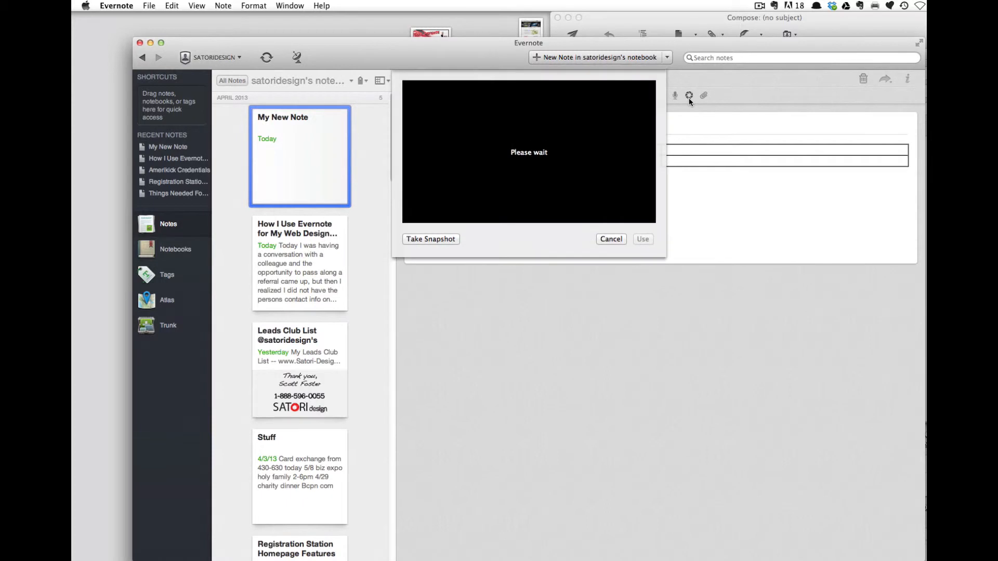
click(611, 239)
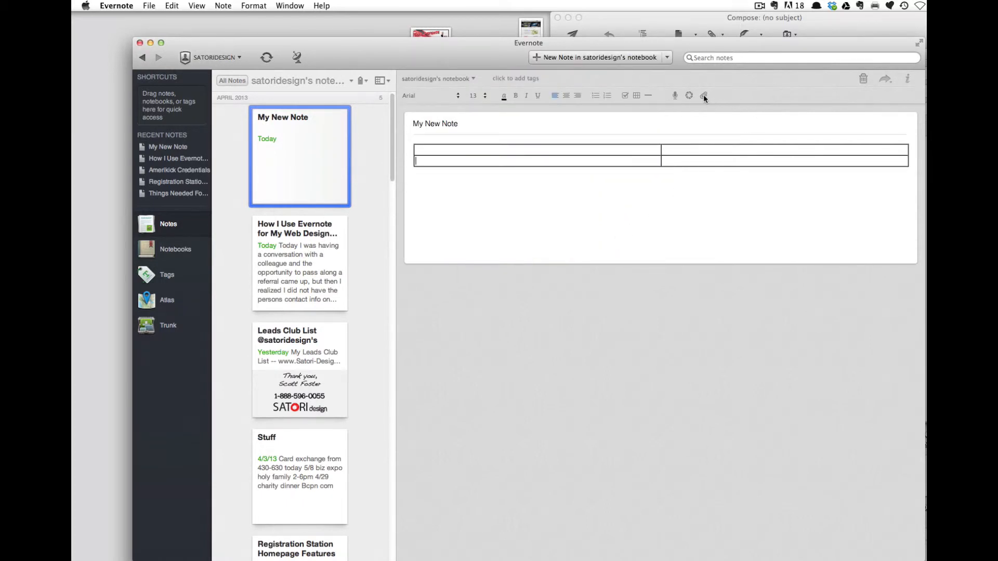
Examine the note's sharing options and the tag filter, dismissing both without choosing anything
click(887, 80)
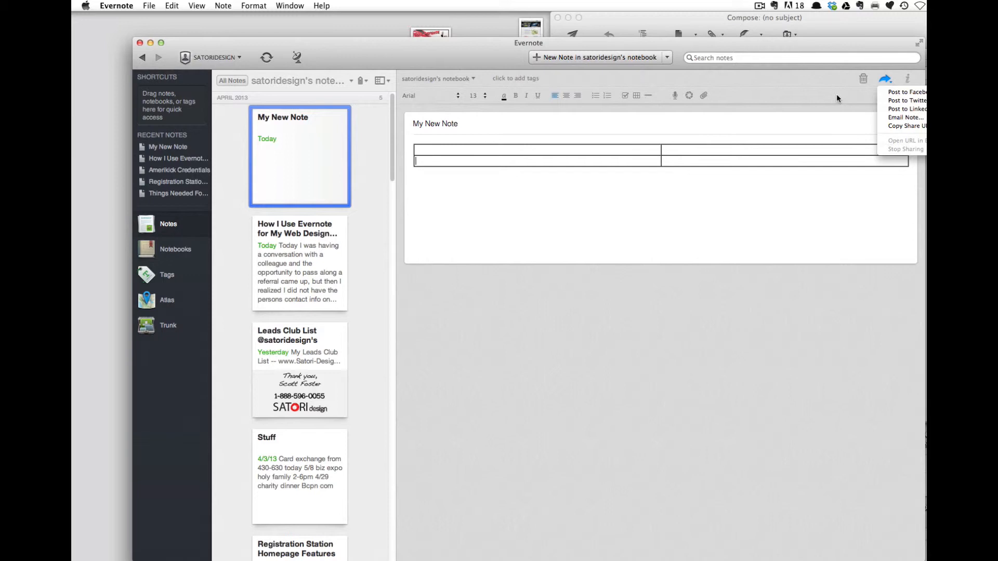
click(834, 79)
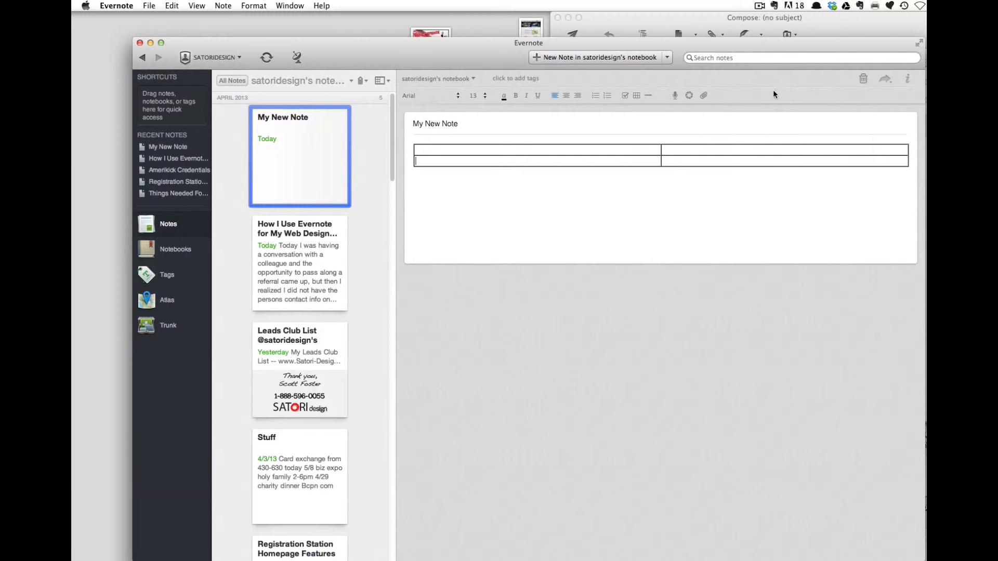
click(367, 81)
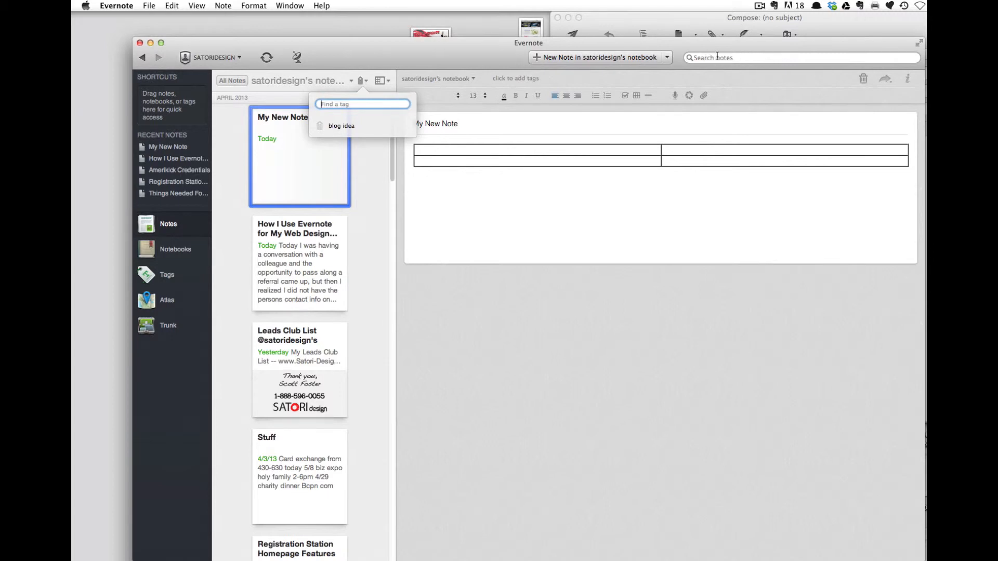
click(458, 46)
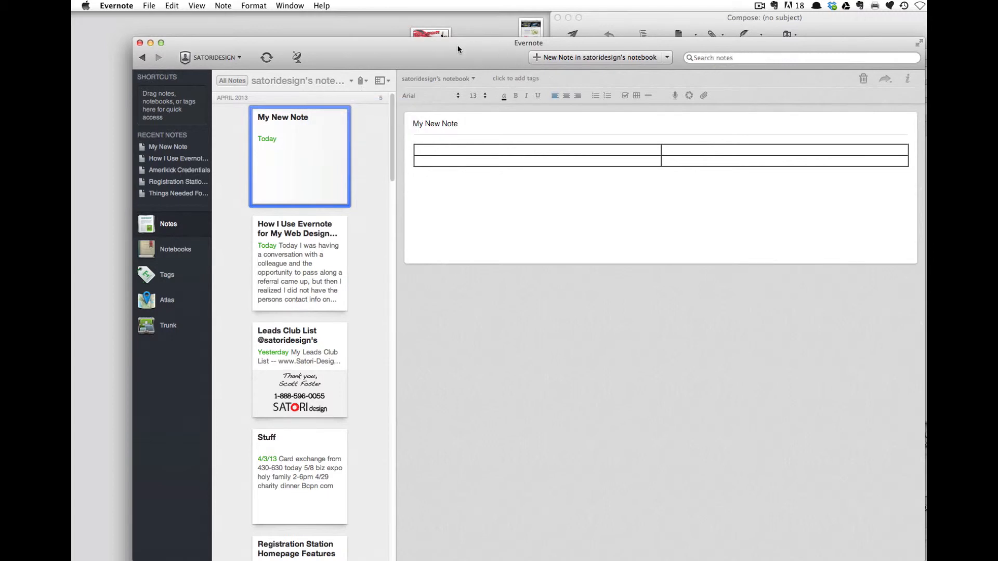
Switch to the Postbox message addressed to Evernote Upload and enter the subject "new ideas@satoridesigns +"
click(618, 21)
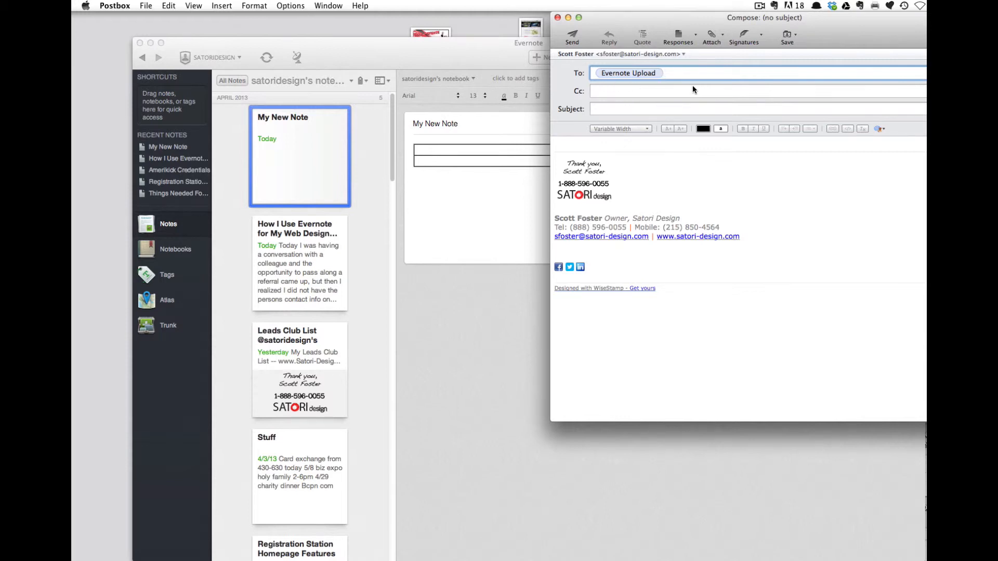
click(615, 109)
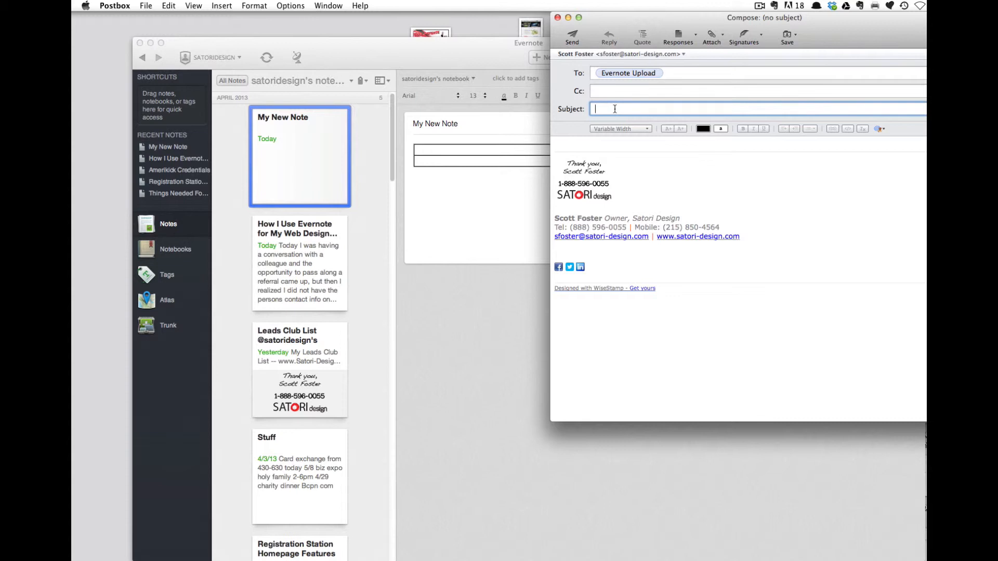
text(new ideas@satoridesign)
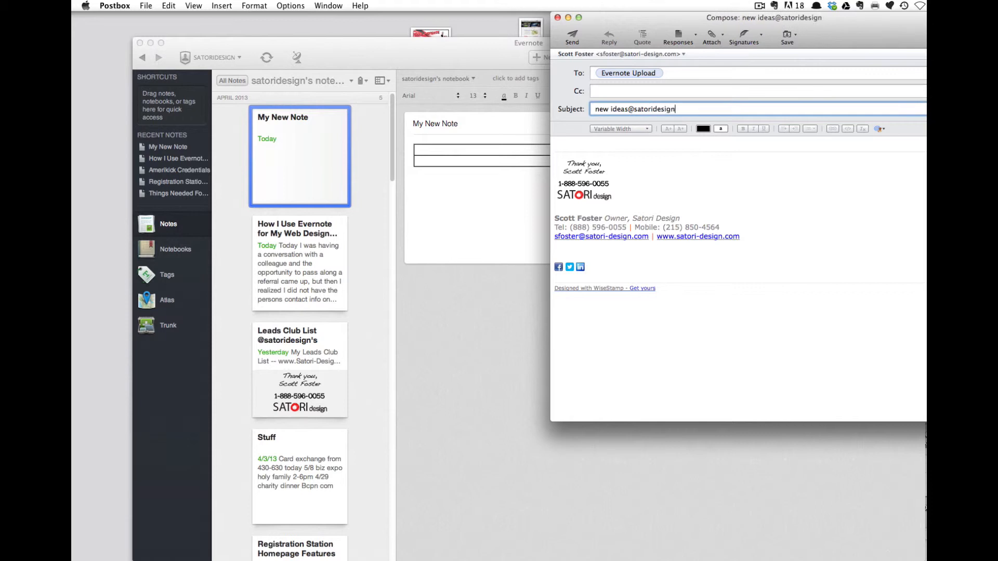
text(s)
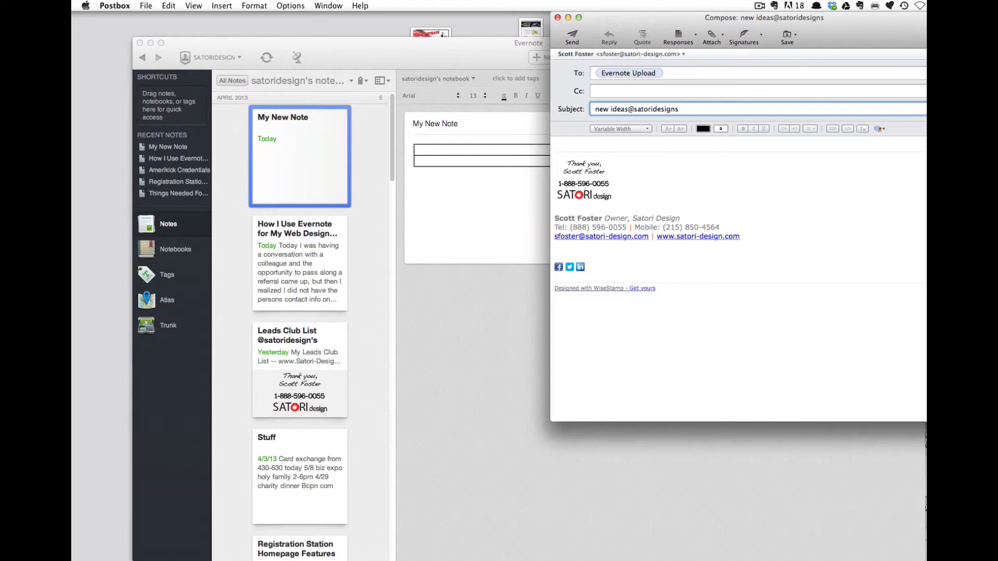
text( +)
Write "my new idea is awesome" in the message body and send the e-mail
click(577, 145)
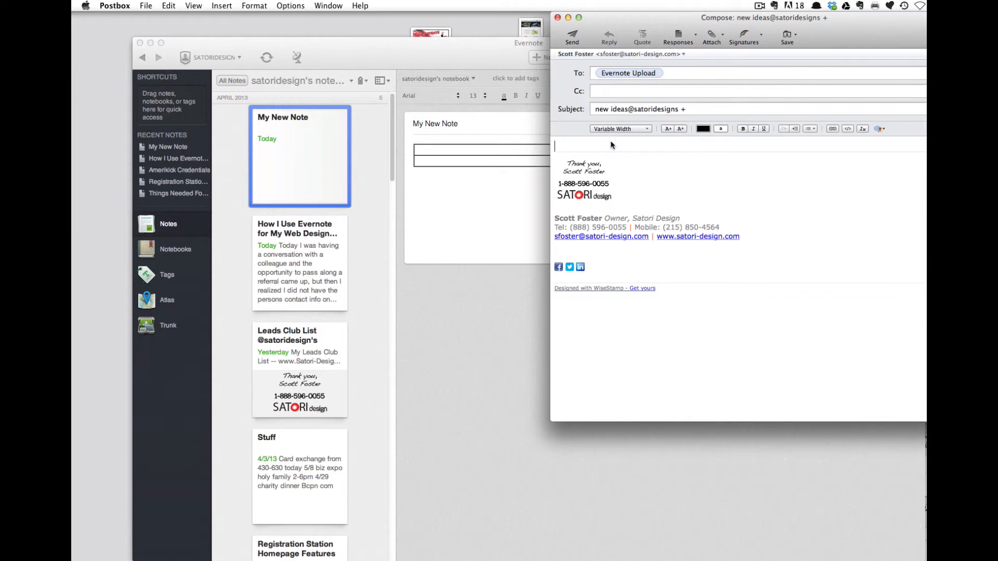
text(my new idea is awesome)
click(573, 36)
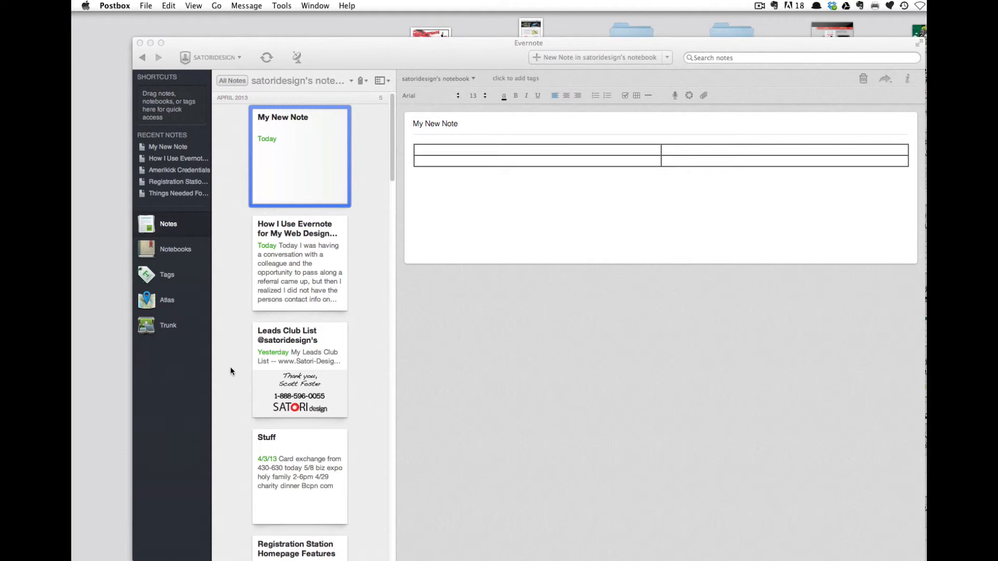
Switch back to Evernote and show the overview of all notebooks
click(185, 250)
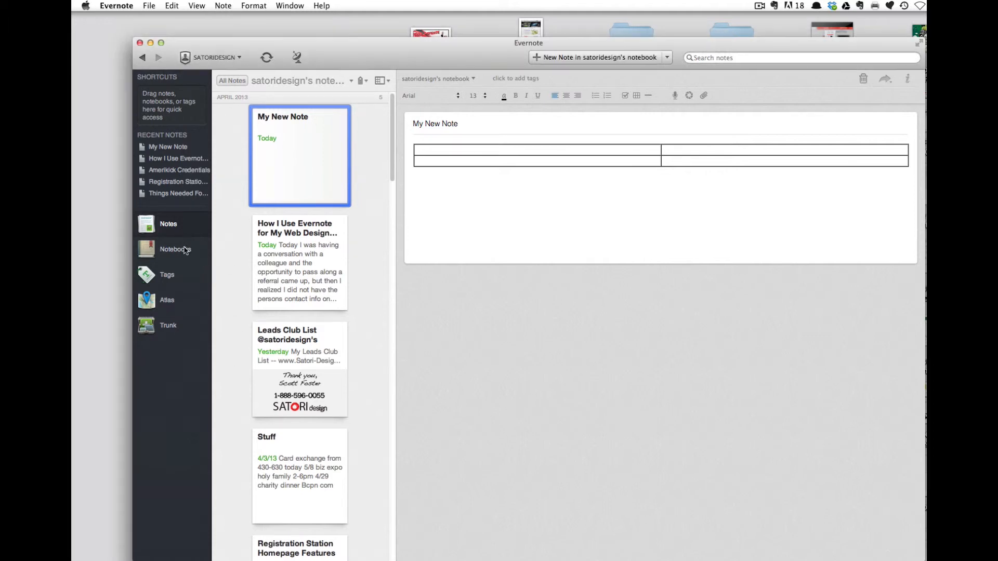
click(184, 251)
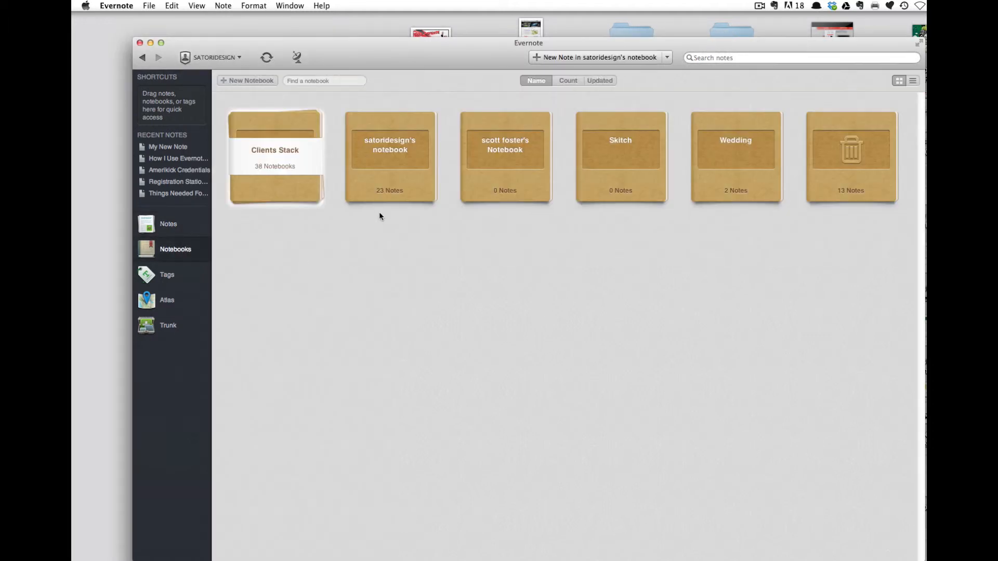
Open satoridesign's notebook, sync the account, and highlight the body text of the e-mailed note "new ideas@satoridesigns"
double_click(373, 181)
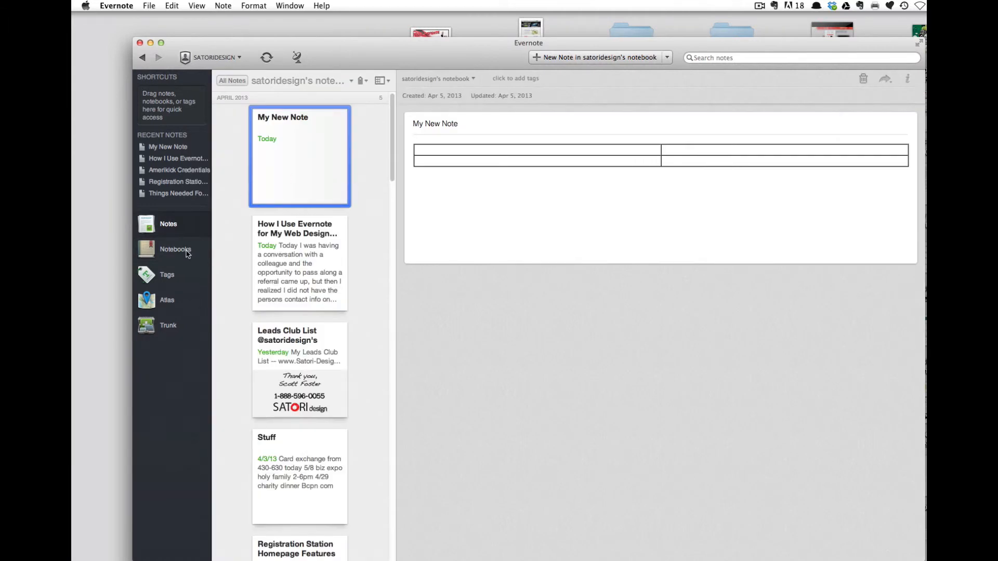
click(267, 59)
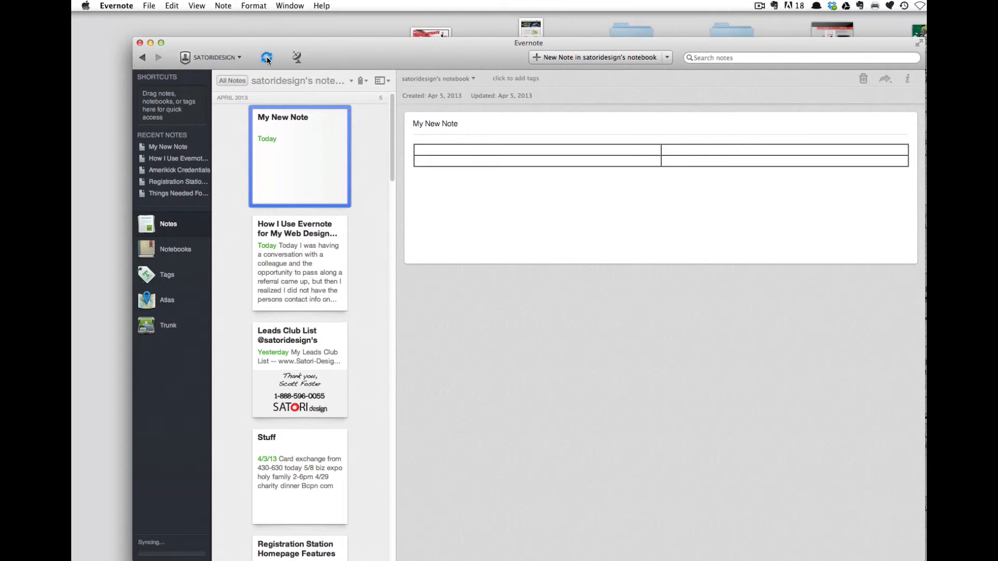
click(294, 125)
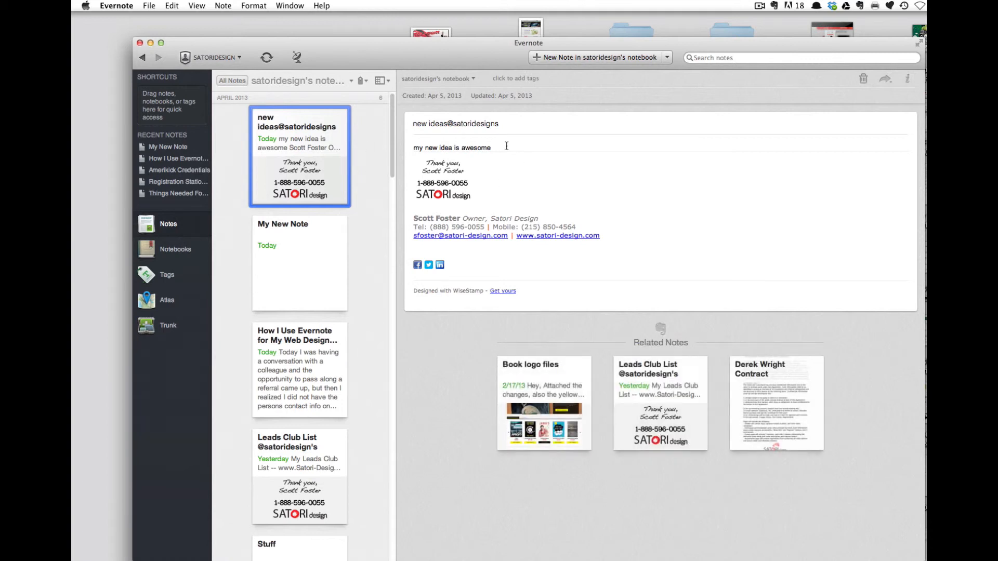
drag(506, 146, 408, 150)
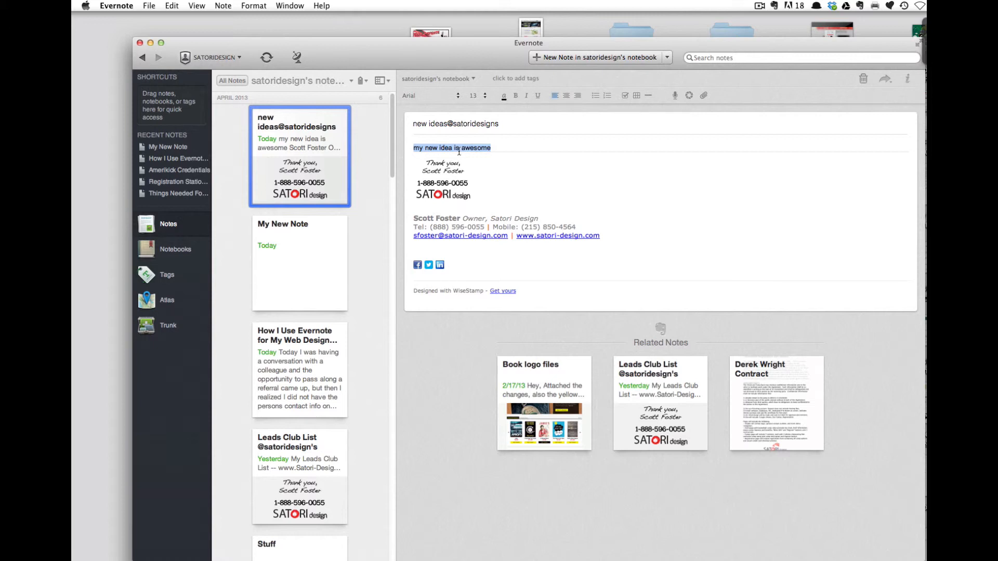
Switch to the Doylestown Alive parks page in Firefox and open the Evernote Web Clipper for it
key(ctrl+Left)
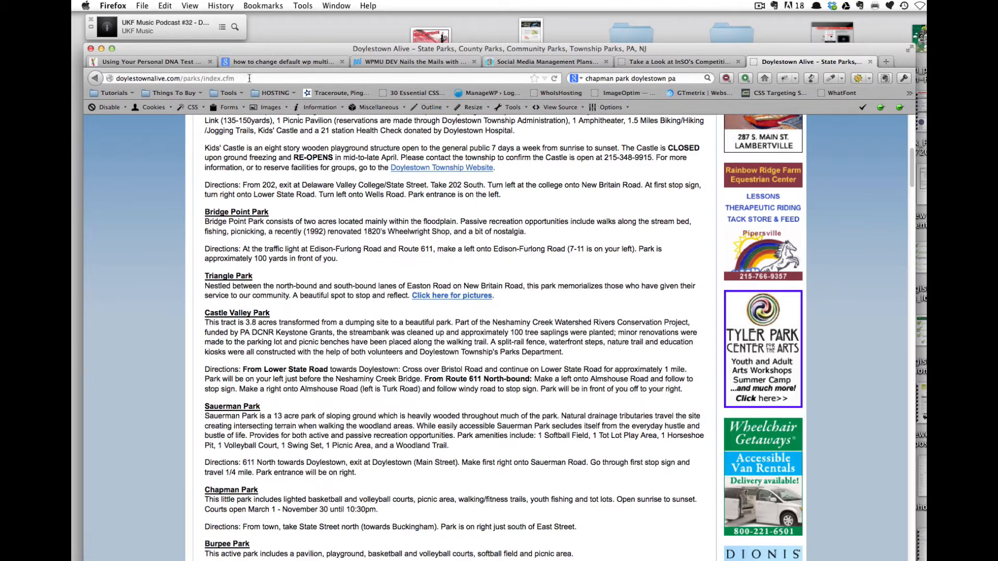
scroll(196, 317, up, 10)
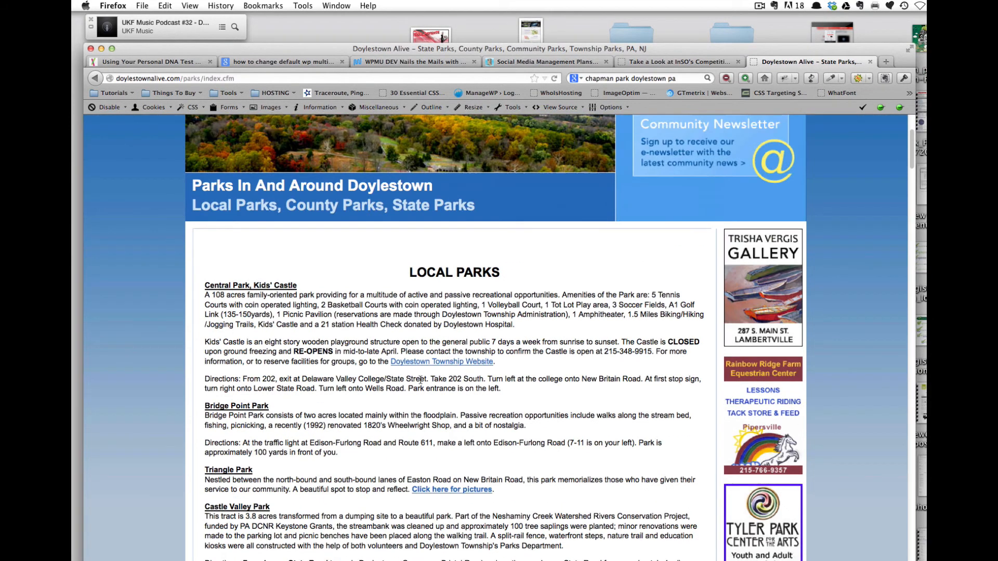
scroll(207, 336, down, 7)
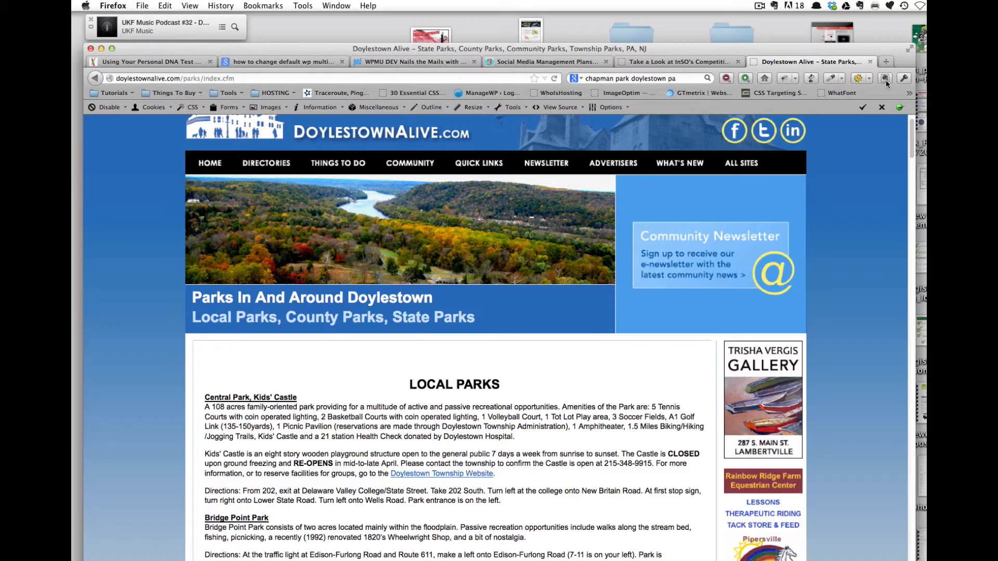
click(885, 79)
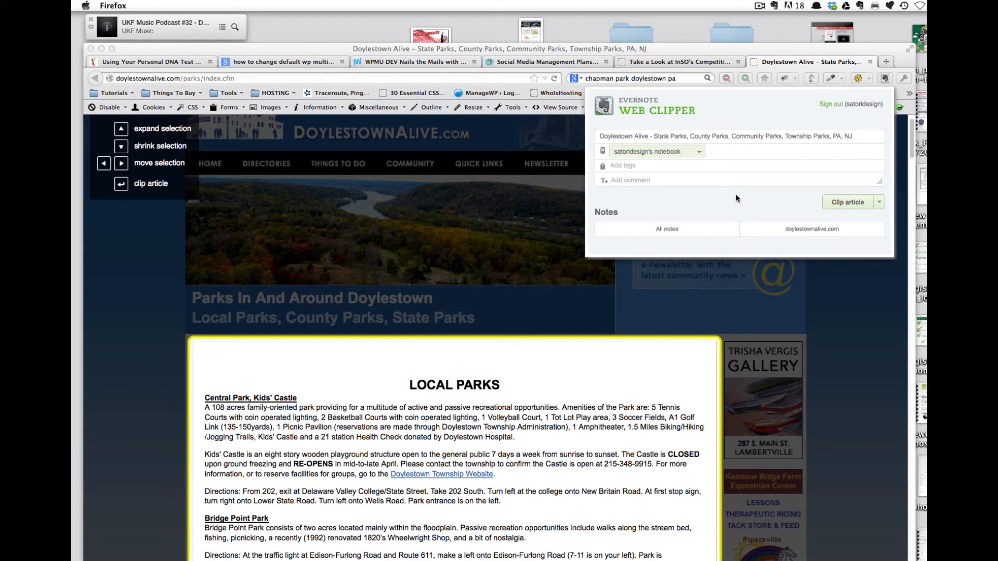
Check the highlighted Local Parks selection and the available clip types, and clip the article into satoridesign's notebook
click(845, 206)
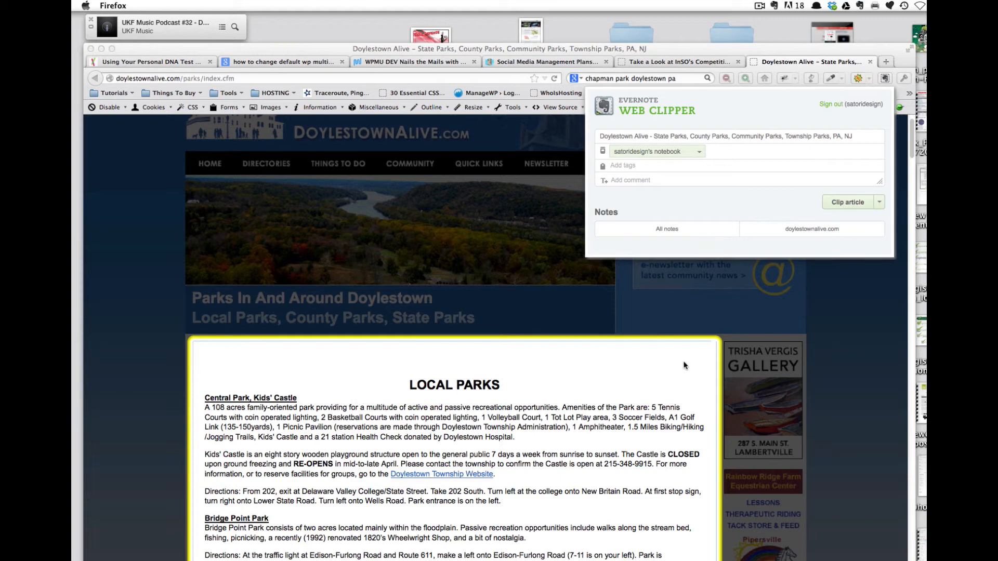
scroll(682, 367, down, 3)
scroll(684, 365, down, 5)
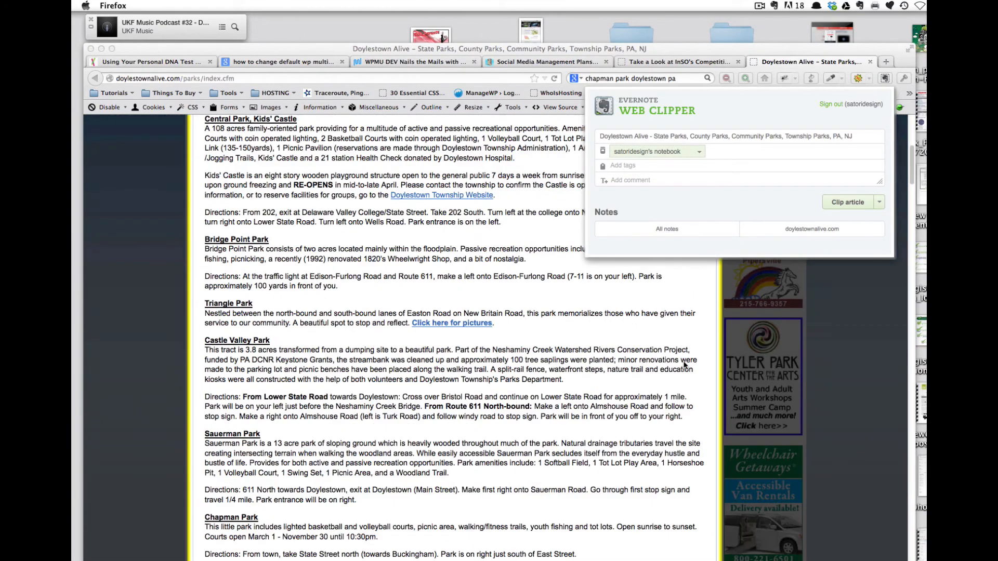
scroll(684, 365, up, 3)
click(878, 204)
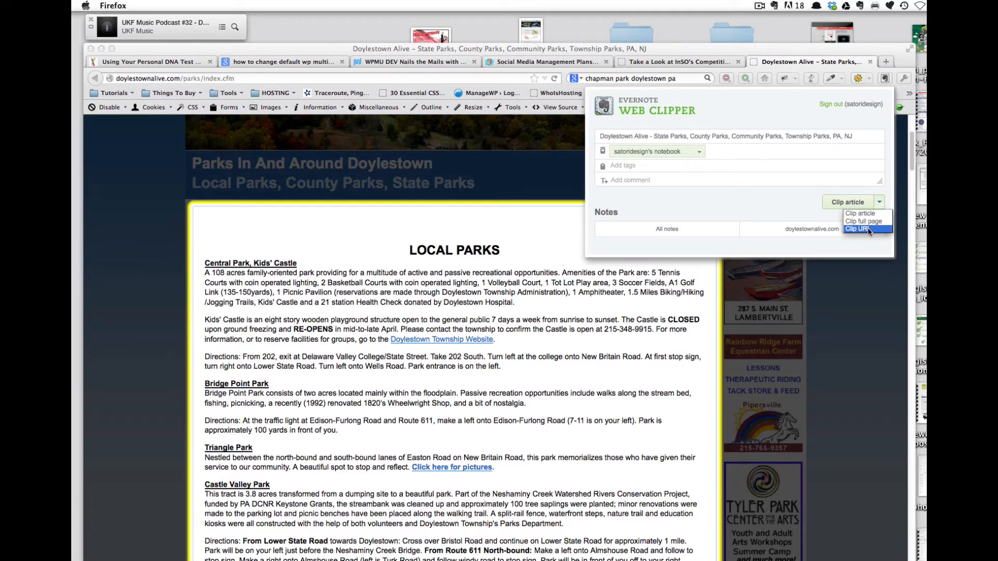
click(757, 210)
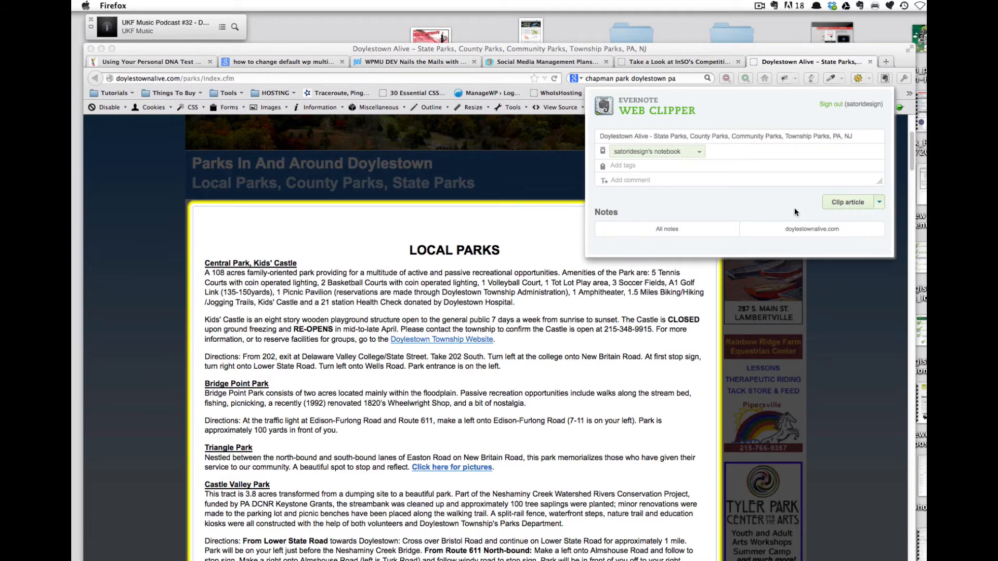
click(847, 203)
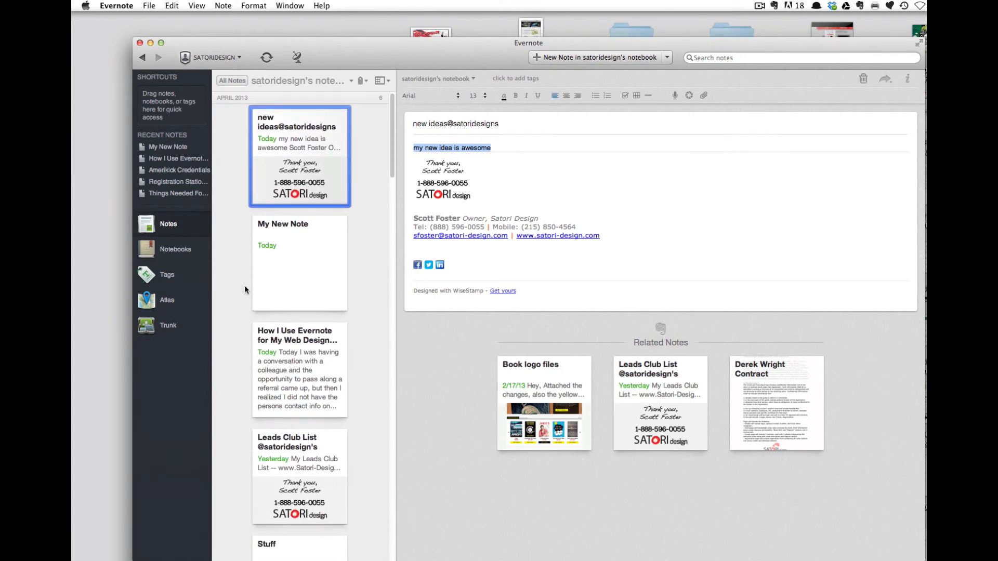
Sync Evernote and look through the clipped Doylestown Alive parks note, shifting the window slightly down
click(267, 59)
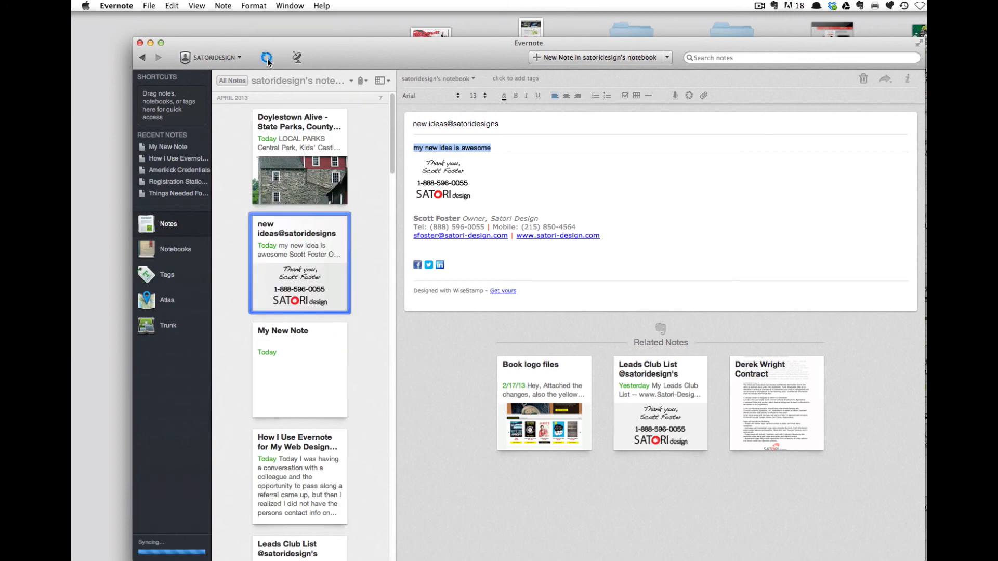
click(291, 130)
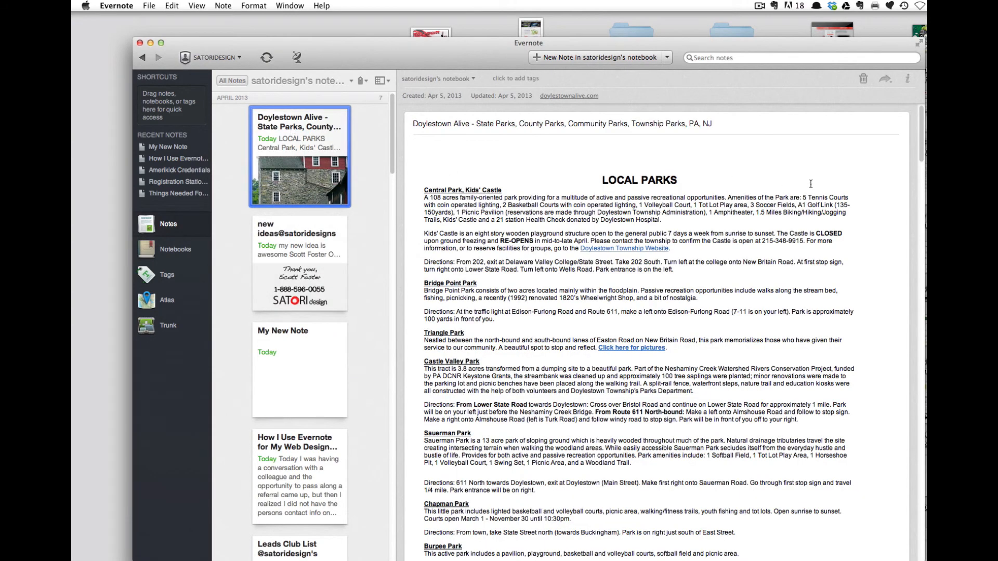
scroll(811, 187, down, 1)
scroll(860, 198, down, 5)
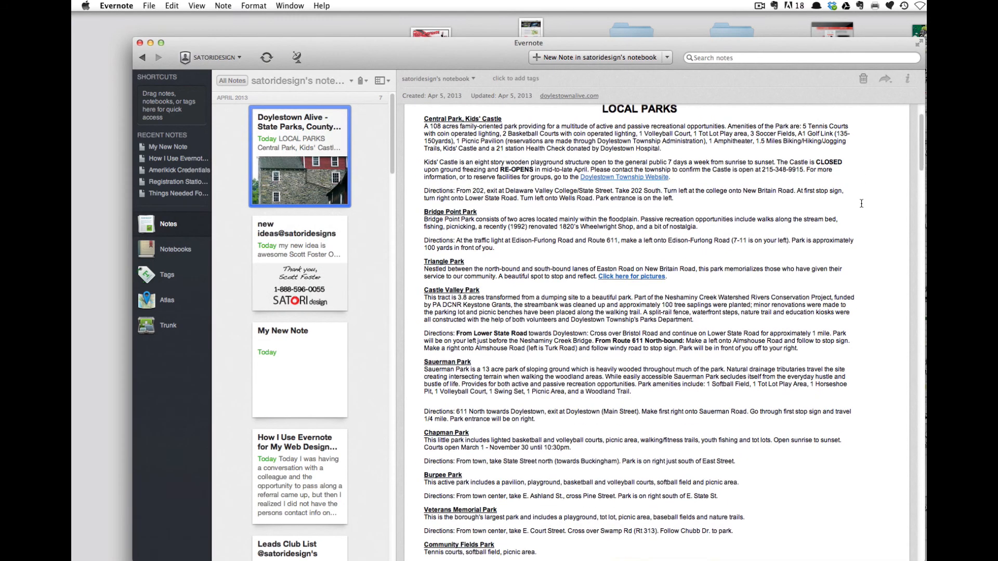
scroll(859, 206, up, 6)
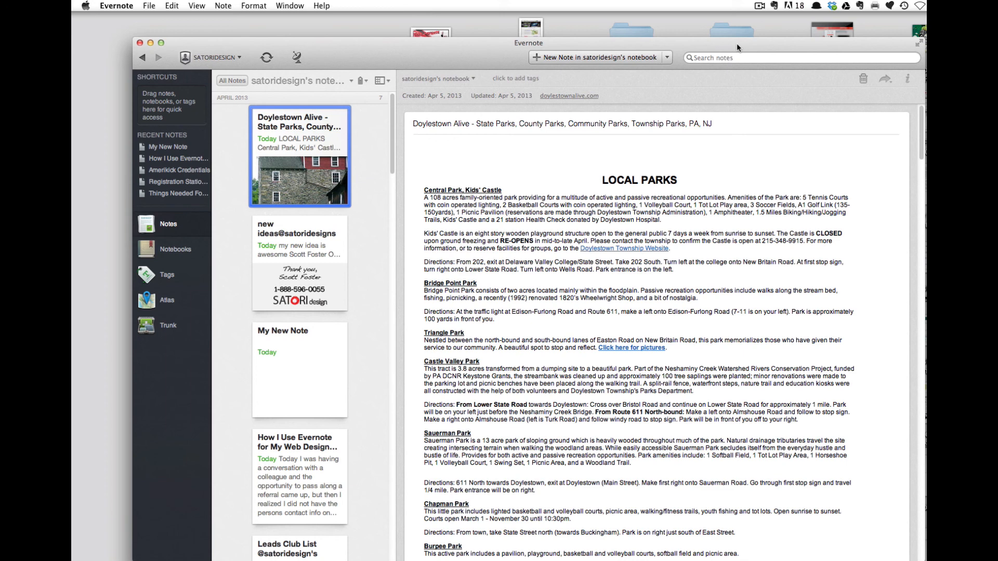
drag(767, 44, 766, 46)
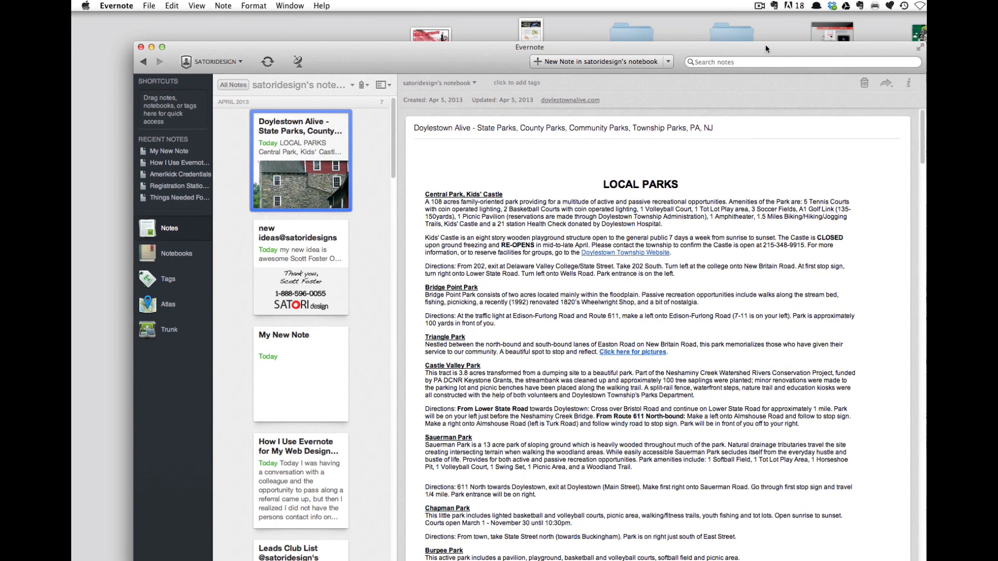